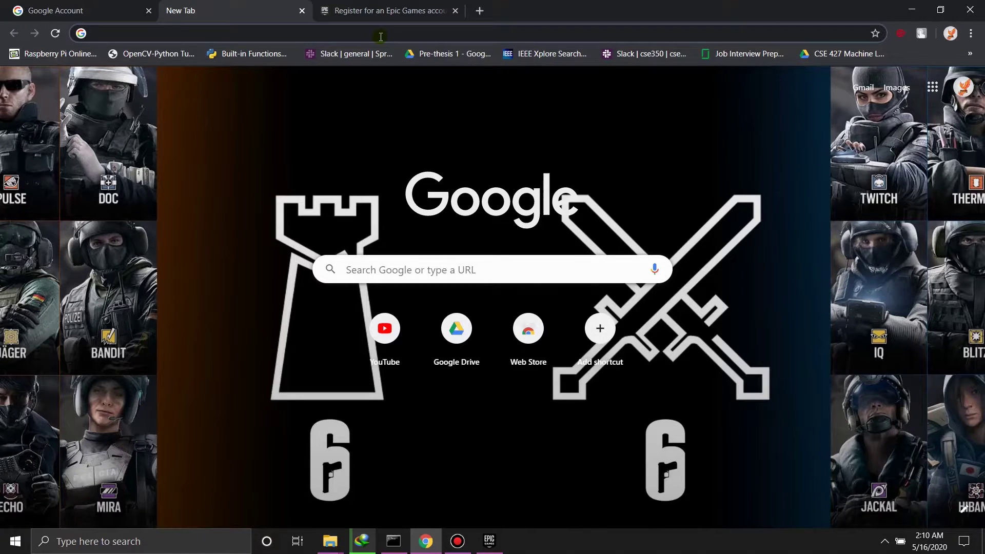
- Search Google for 'epic games sign up' and open the Epic Games register result in a new tab
{"action": "type", "text": "epic"}
{"action": "key", "text": "Right"}
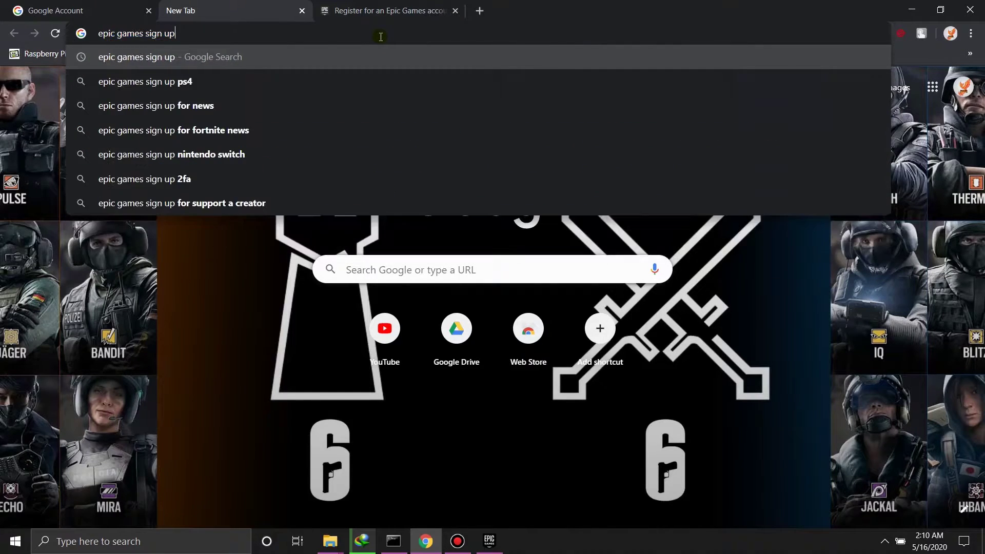
{"action": "key", "text": "Return"}
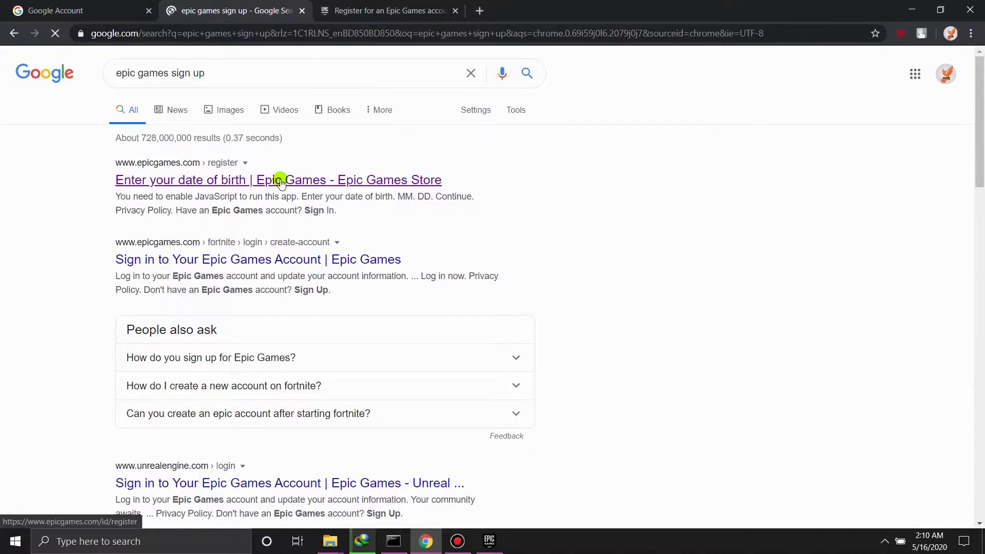
{"action": "middle_click", "coordinate": [280, 183]}
- Return to the already-filled sign-up form, accept the terms of service and submit it
{"action": "left_click", "coordinate": [390, 5]}
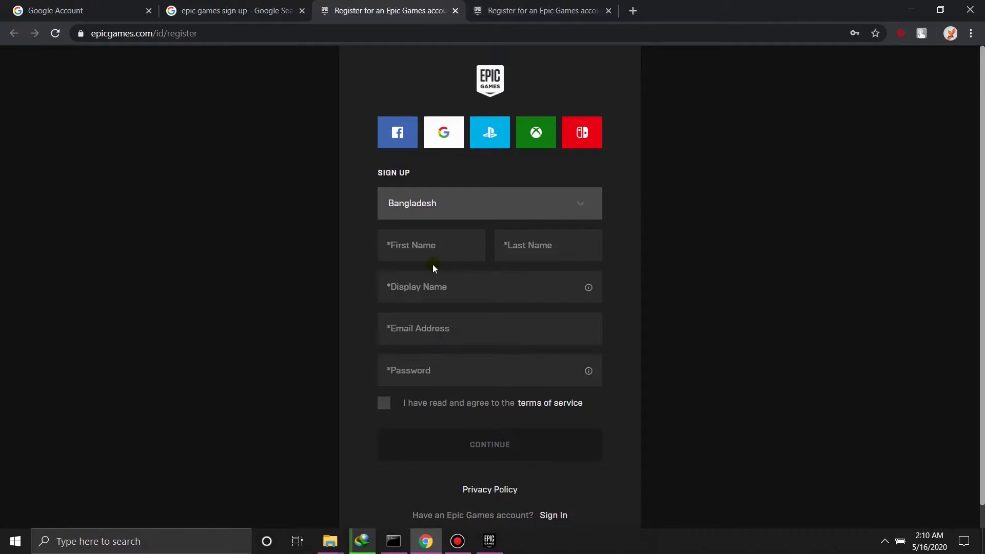
{"action": "left_click", "coordinate": [547, 7]}
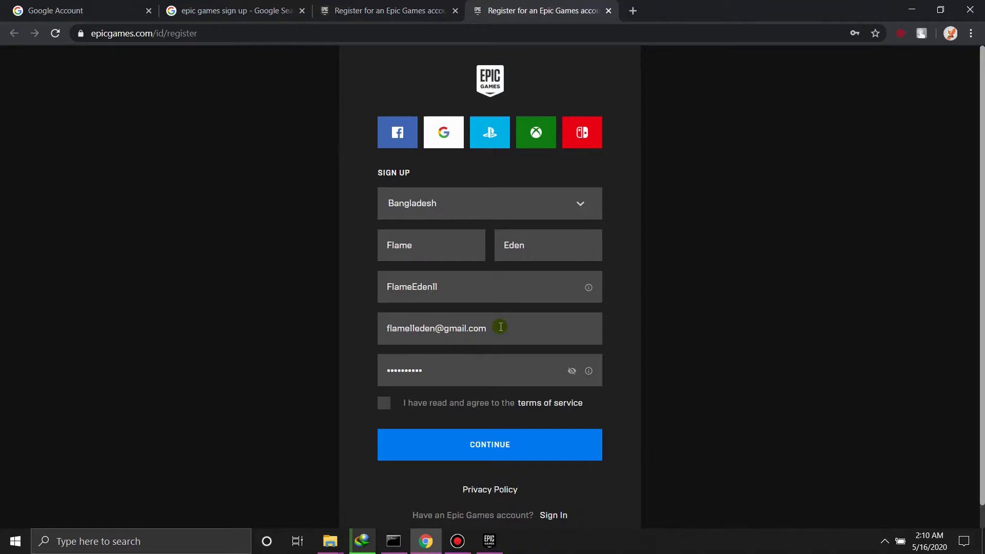
{"action": "left_click_drag", "start_coordinate": [500, 328], "coordinate": [396, 331]}
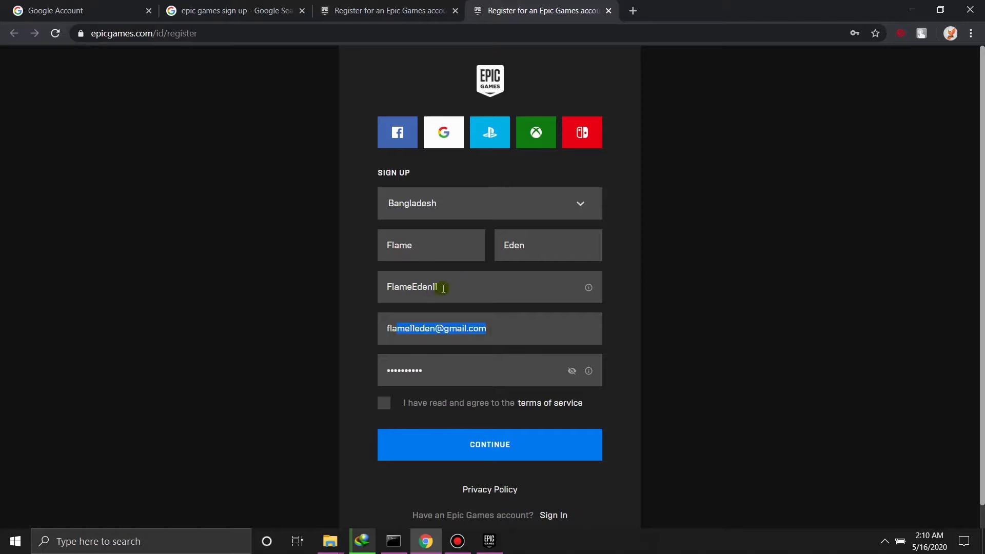
{"action": "left_click", "coordinate": [611, 301]}
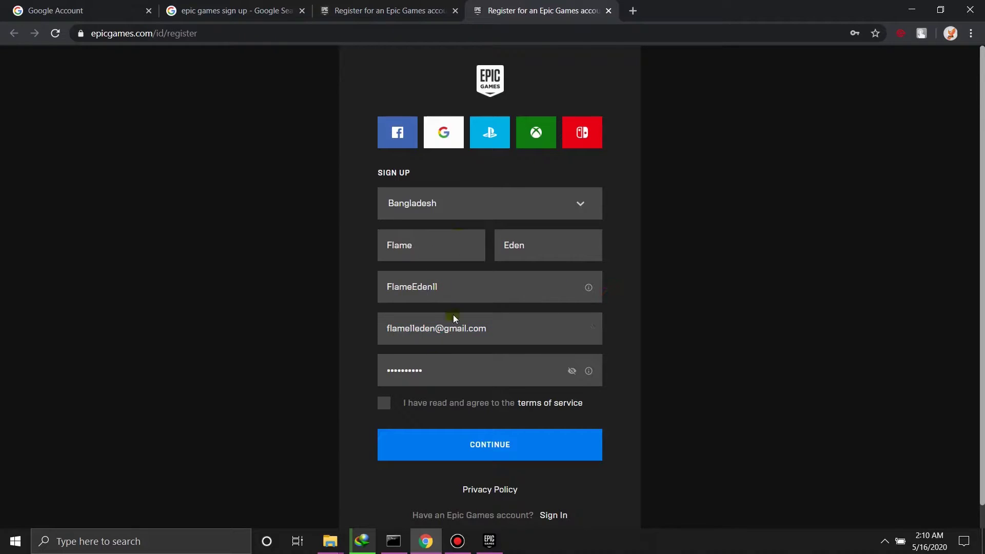
{"action": "left_click", "coordinate": [384, 404]}
{"action": "left_click", "coordinate": [472, 441]}
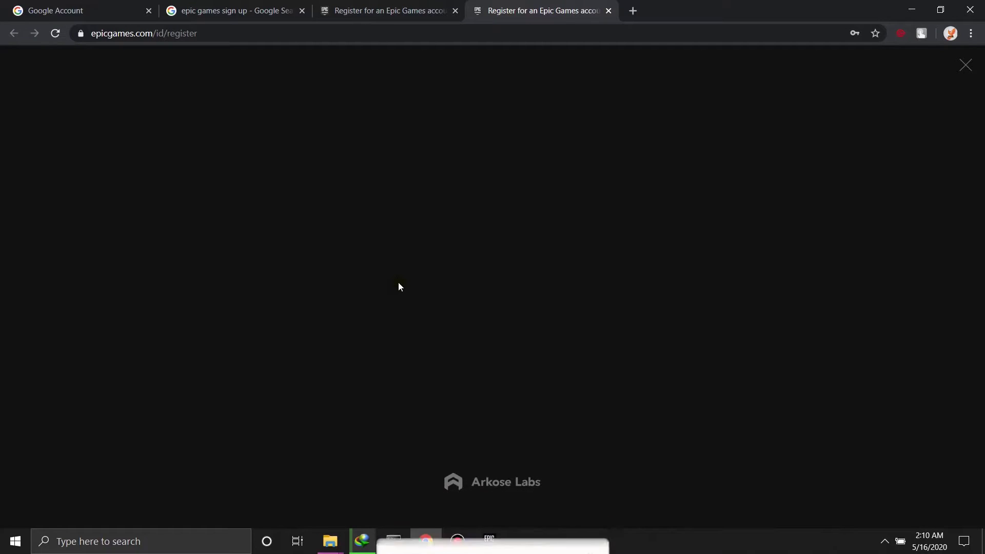
- Solve both animal-rotation puzzles, turning the tiger upright, to pass the Arkose check
{"action": "left_click", "coordinate": [479, 322]}
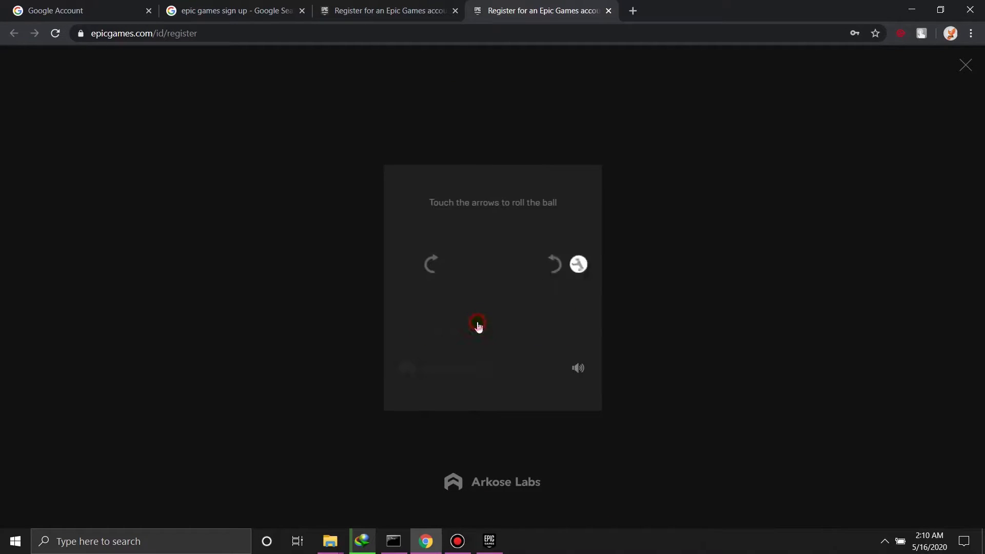
{"action": "left_click", "coordinate": [554, 262]}
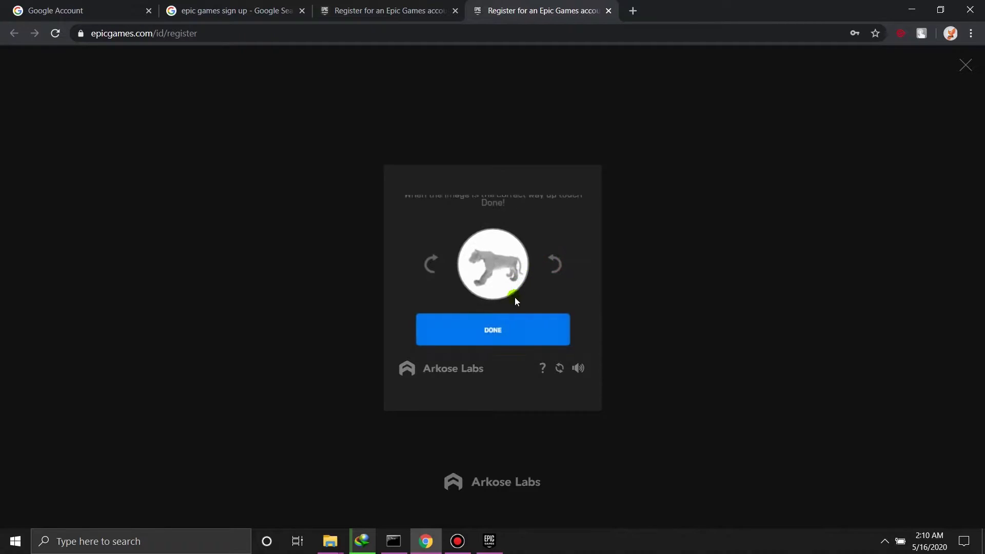
{"action": "left_click", "coordinate": [499, 331]}
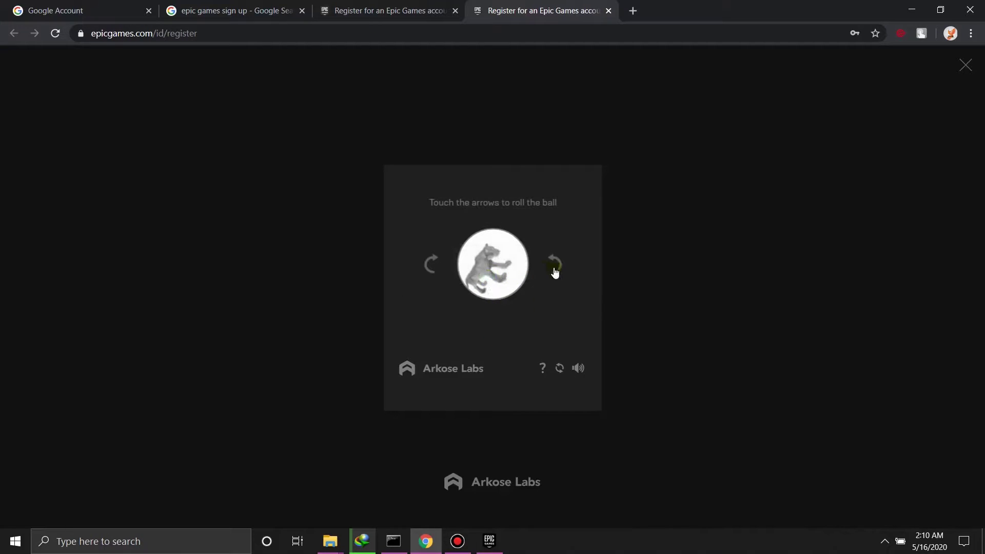
{"action": "left_click", "coordinate": [433, 265]}
{"action": "left_click", "coordinate": [493, 333]}
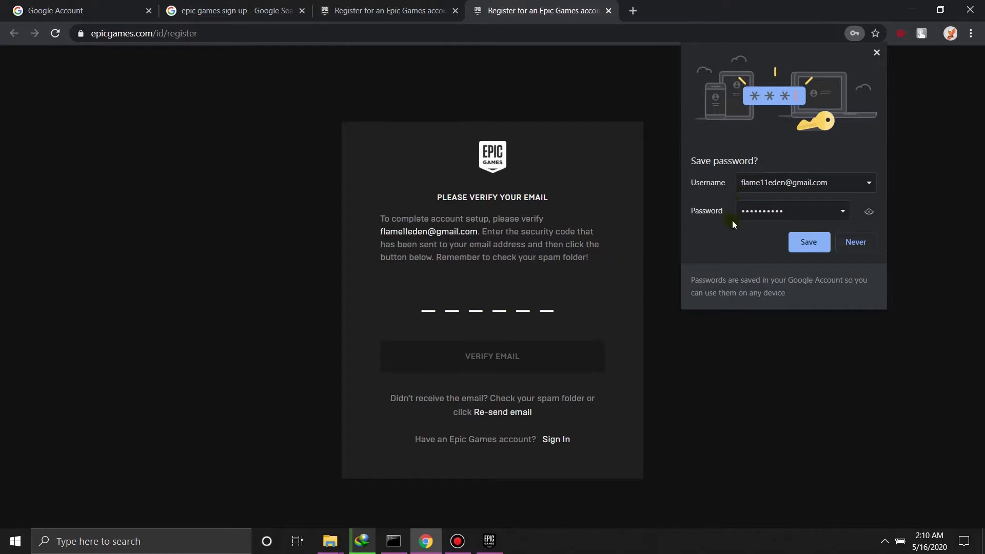
- Save the new Epic Games account's password in Chrome
{"action": "left_click", "coordinate": [809, 240]}
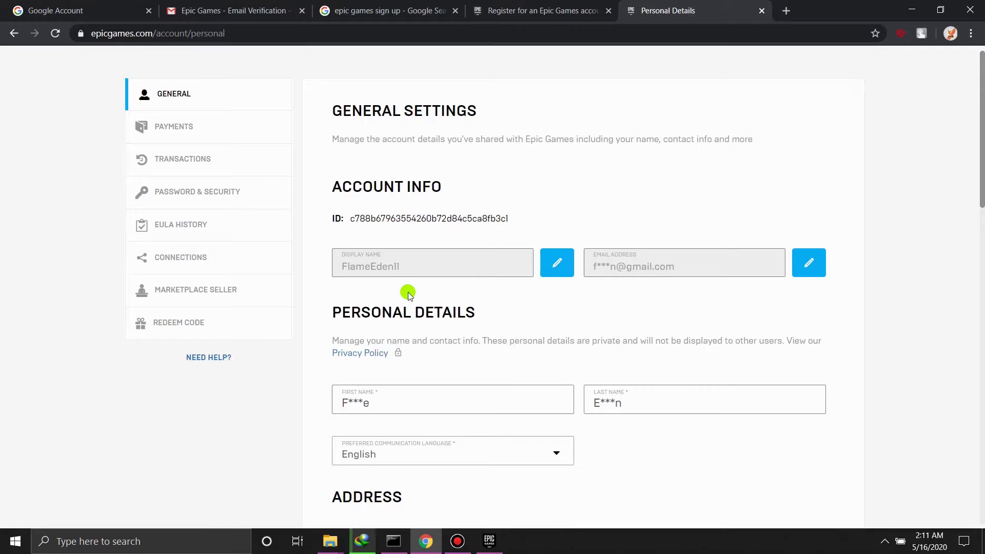
- Scroll through the account's General Settings, then show the Windows desktop and bring up its context menu
{"action": "scroll", "coordinate": [406, 292], "scroll_direction": "down", "scroll_amount": 1}
{"action": "scroll", "coordinate": [368, 328], "scroll_direction": "down", "scroll_amount": 4}
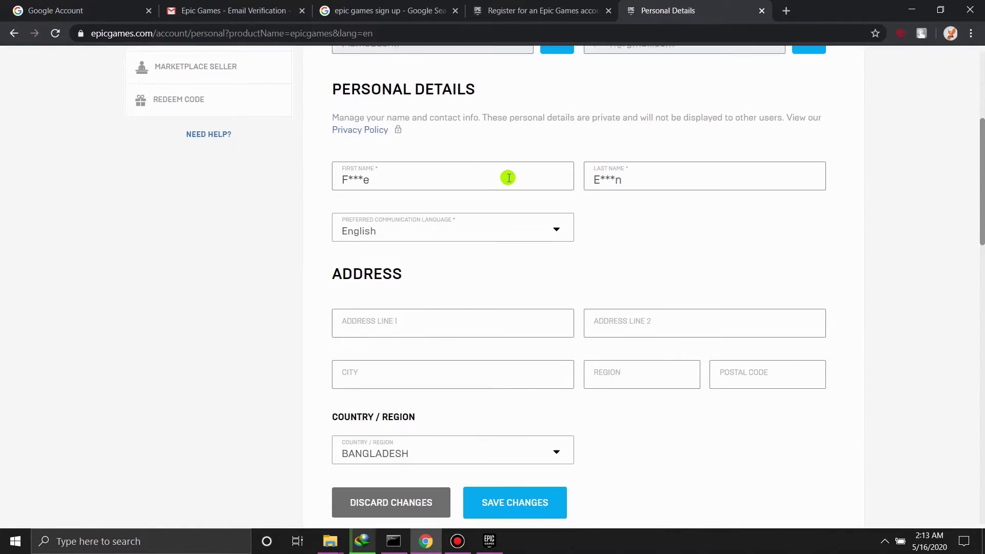
{"action": "scroll", "coordinate": [508, 177], "scroll_direction": "up", "scroll_amount": 5}
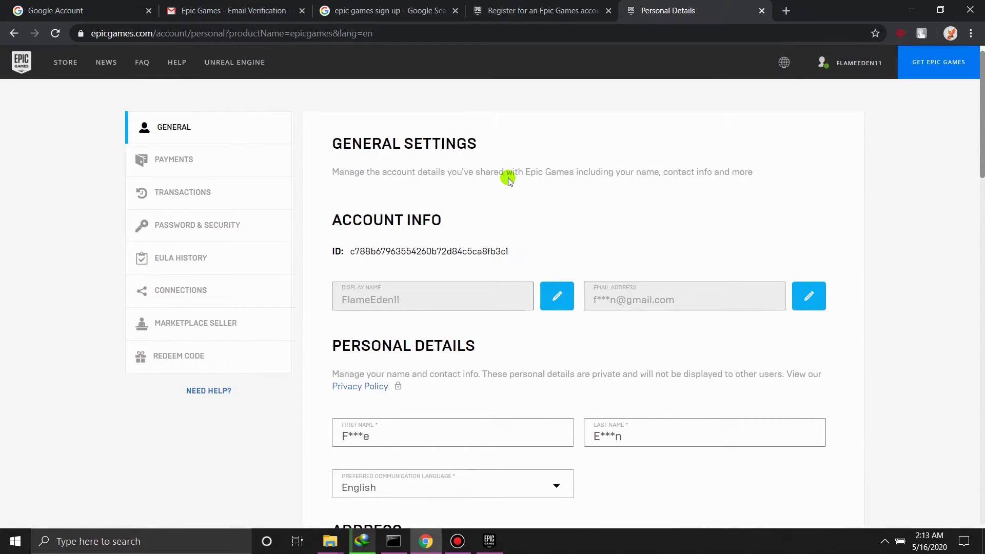
{"action": "key", "text": "super+d"}
{"action": "right_click", "coordinate": [396, 174]}
- Refresh the desktop and launch the Epic Games Launcher from its icon
{"action": "left_click", "coordinate": [433, 212]}
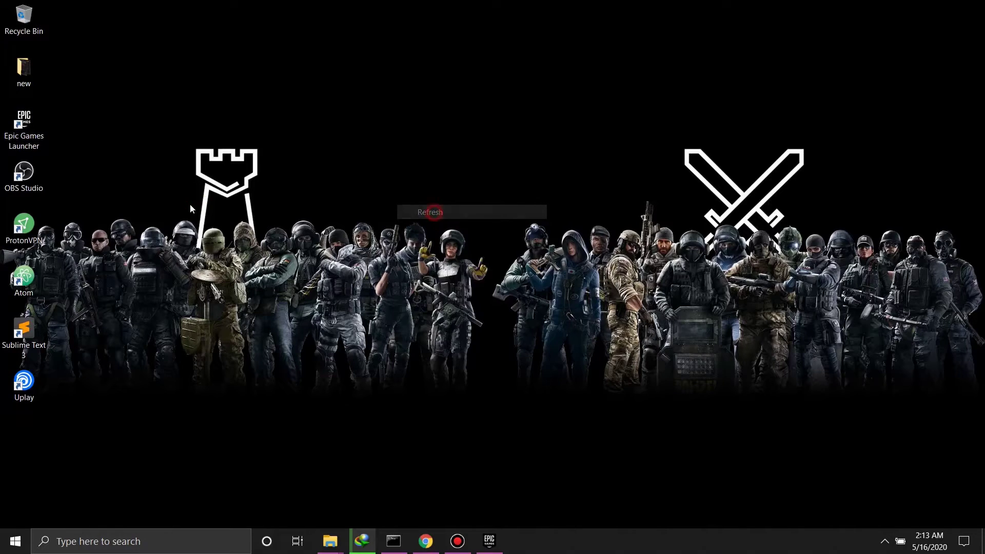
{"action": "left_click", "coordinate": [189, 206]}
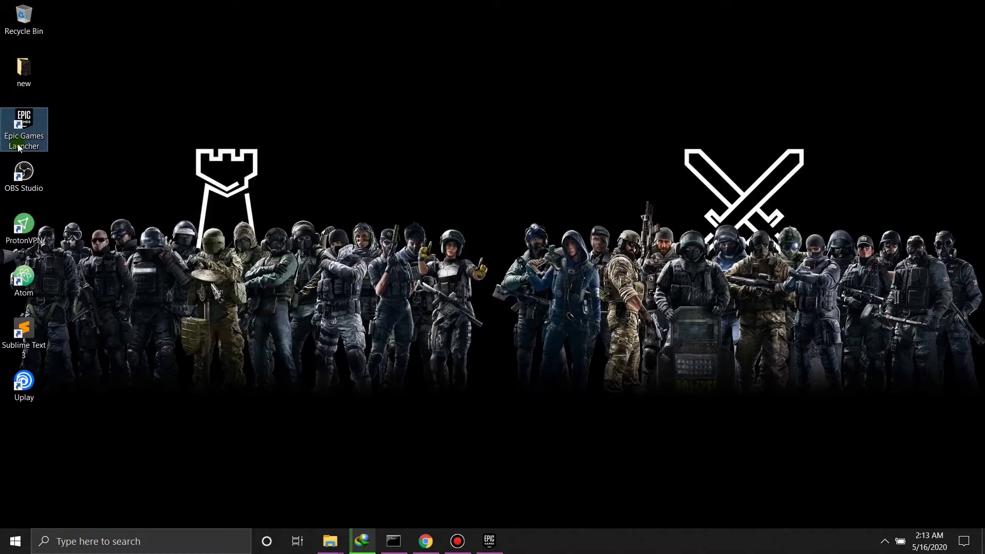
{"action": "double_click", "coordinate": [22, 128]}
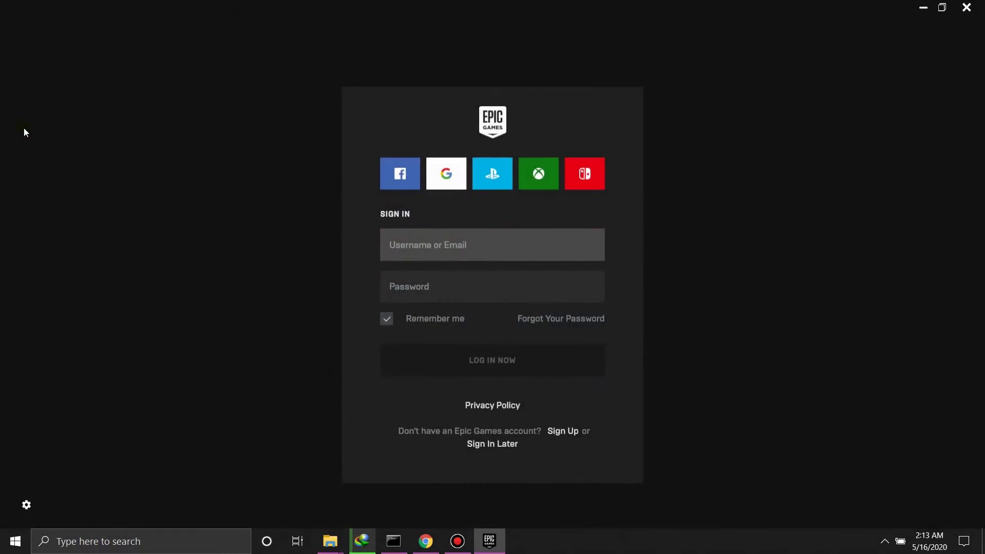
- Log in to the launcher with the new account's email address and password
{"action": "left_click", "coordinate": [485, 246]}
{"action": "key", "text": "Tab"}
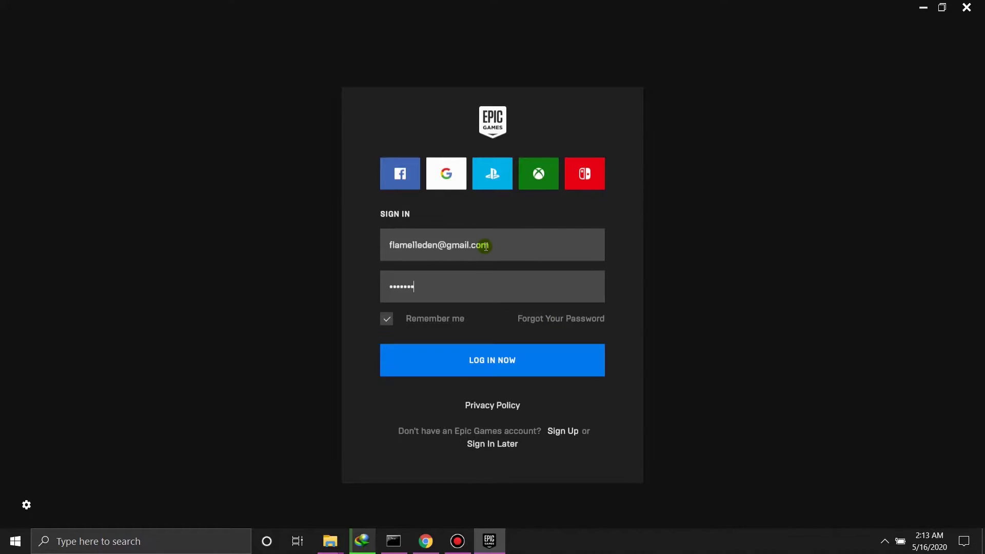
{"action": "left_click", "coordinate": [493, 362]}
{"action": "left_click", "coordinate": [501, 364]}
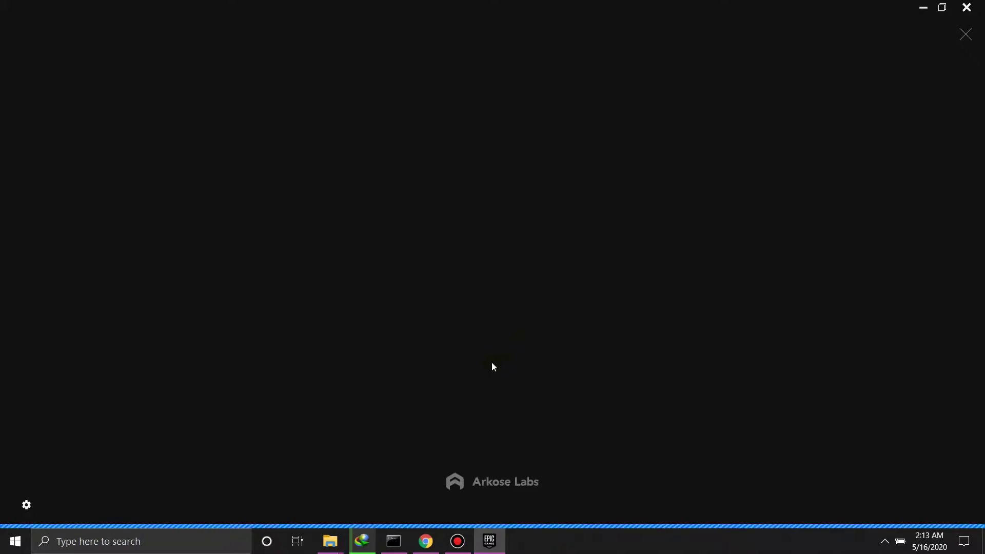
- Solve both animal-rotation puzzles in the launcher's security check, rotating each animal upright
{"action": "left_click", "coordinate": [486, 310]}
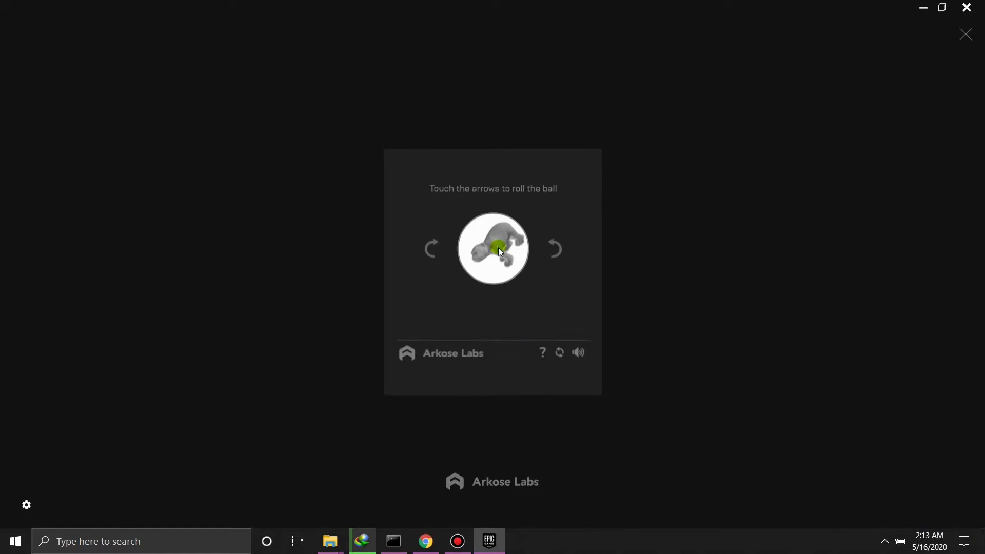
{"action": "left_click", "coordinate": [421, 254]}
{"action": "left_click", "coordinate": [472, 317]}
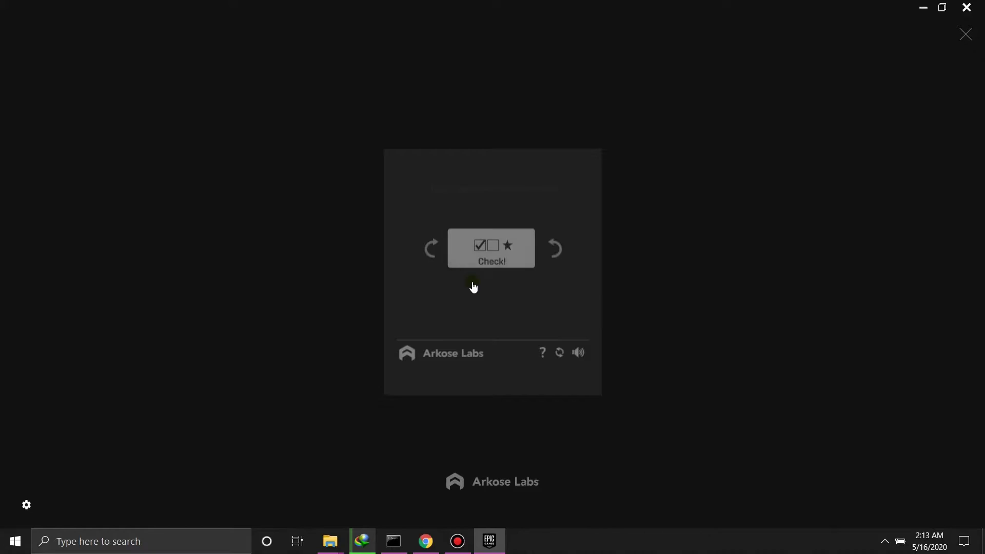
{"action": "left_click", "coordinate": [556, 250]}
{"action": "left_click", "coordinate": [558, 253]}
{"action": "left_click", "coordinate": [497, 314]}
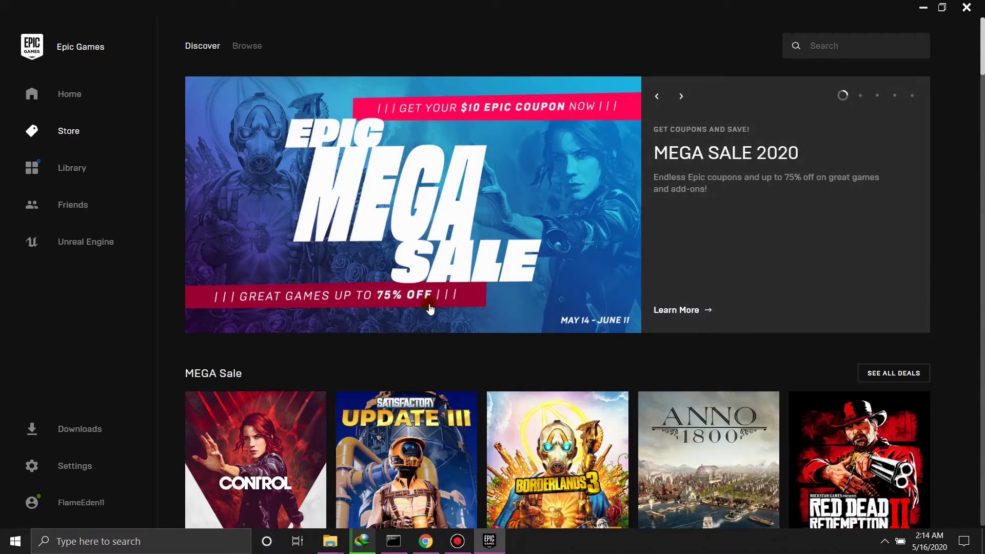
- Scroll the Store's Discover page down to the Free Games section showing Grand Theft Auto V
{"action": "scroll", "coordinate": [430, 308], "scroll_direction": "down", "scroll_amount": 1}
{"action": "scroll", "coordinate": [534, 337], "scroll_direction": "down", "scroll_amount": 2}
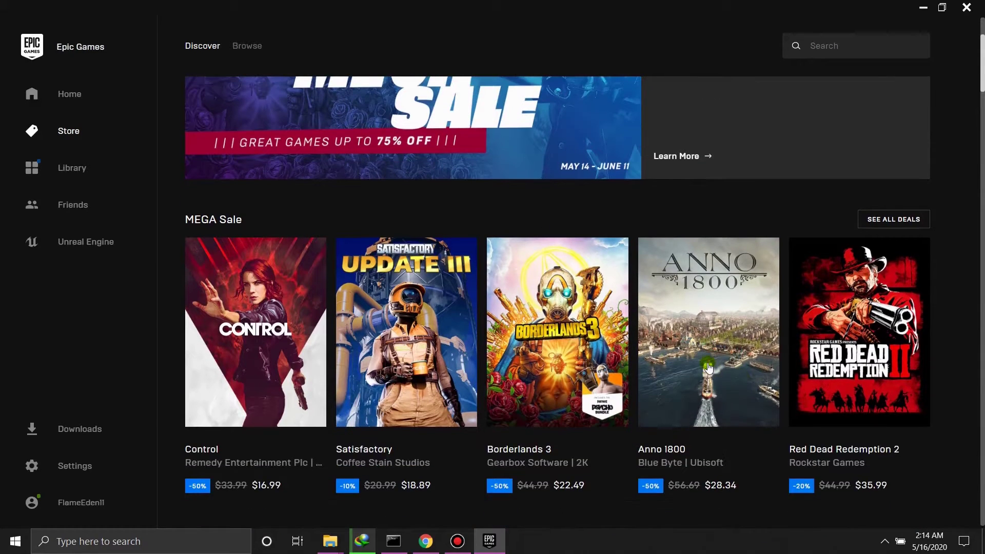
{"action": "scroll", "coordinate": [708, 367], "scroll_direction": "down", "scroll_amount": 2}
{"action": "scroll", "coordinate": [710, 367], "scroll_direction": "down", "scroll_amount": 3}
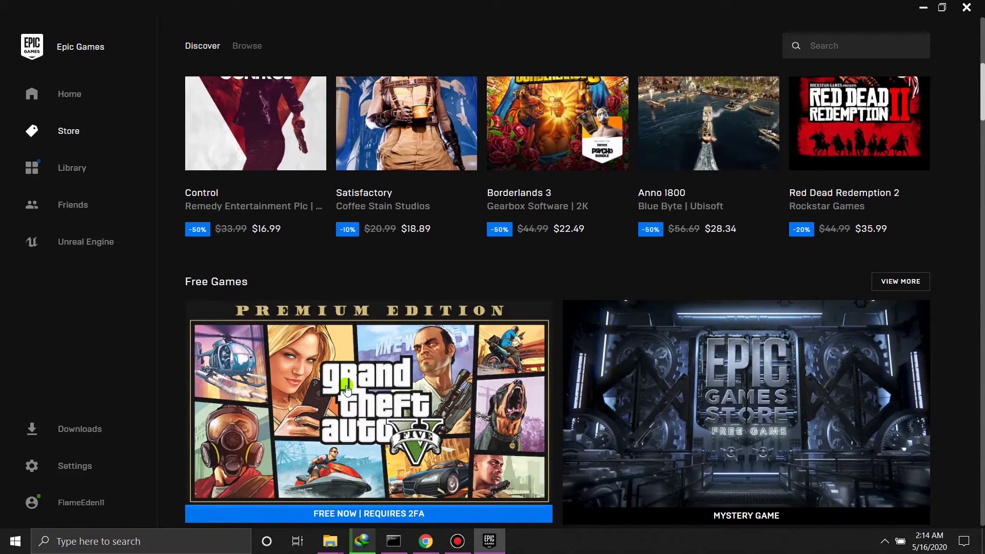
{"action": "scroll", "coordinate": [347, 390], "scroll_direction": "down", "scroll_amount": 3}
{"action": "scroll", "coordinate": [342, 376], "scroll_direction": "up", "scroll_amount": 1}
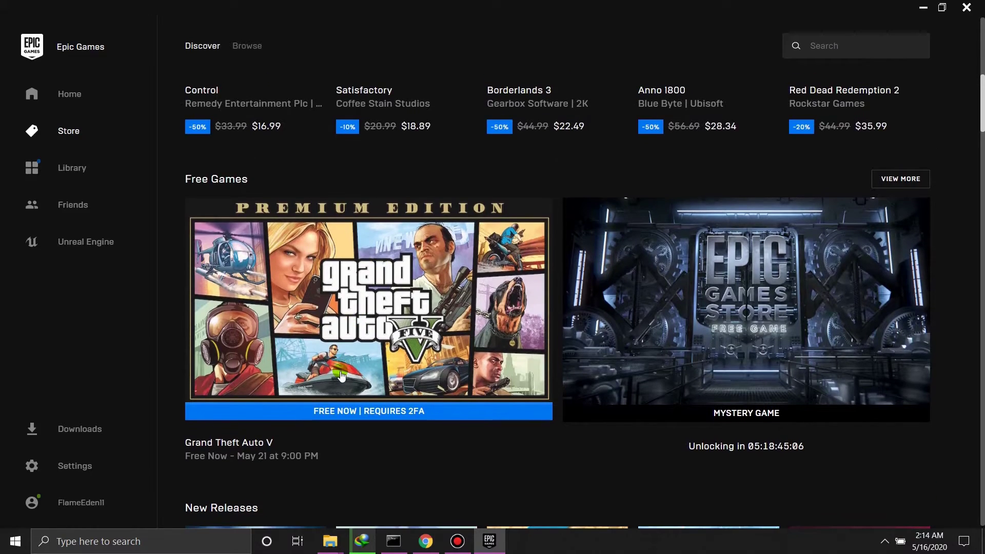
- Open free Grand Theft Auto V past the 18+ warning, try to get it, and start 2FA setup
{"action": "left_click", "coordinate": [342, 376]}
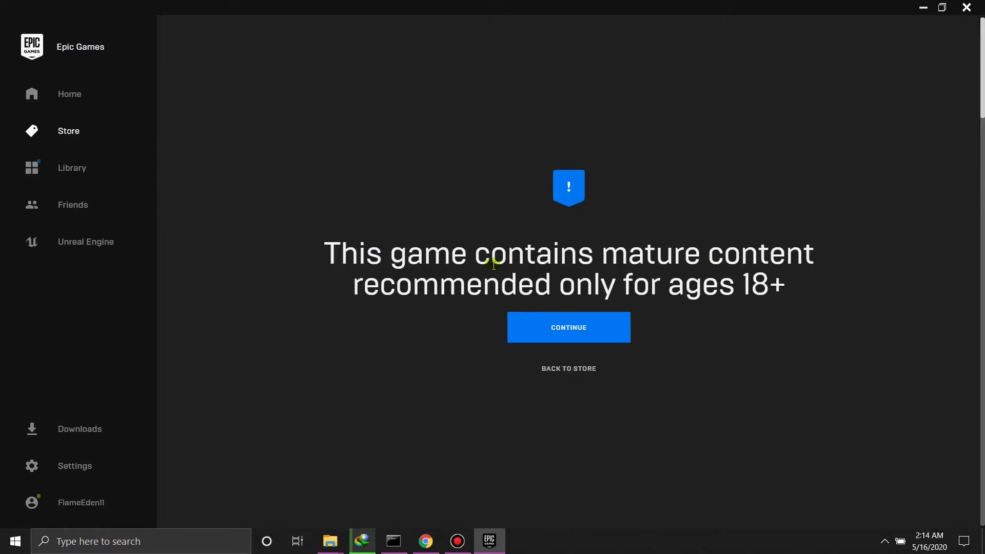
{"action": "left_click", "coordinate": [564, 328]}
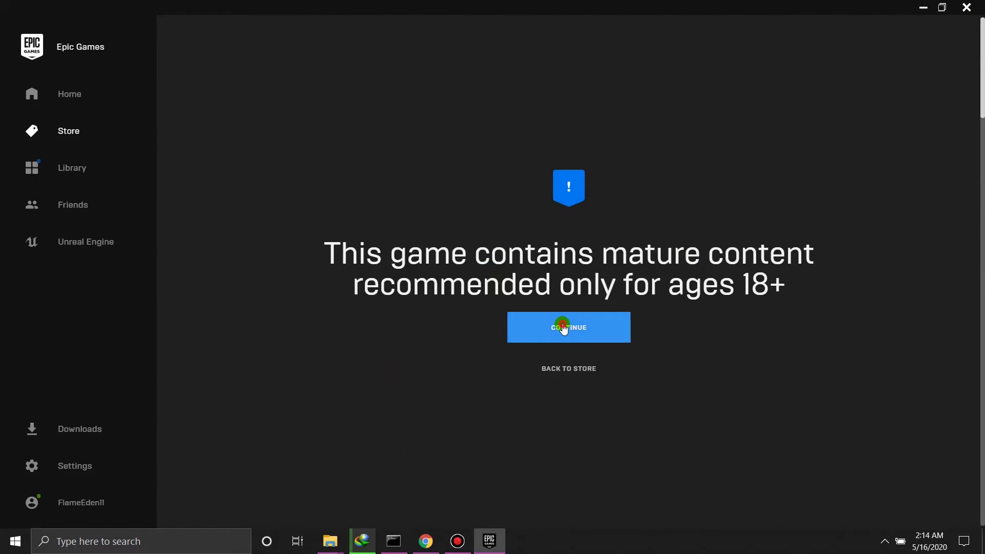
{"action": "scroll", "coordinate": [739, 353], "scroll_direction": "down", "scroll_amount": 5}
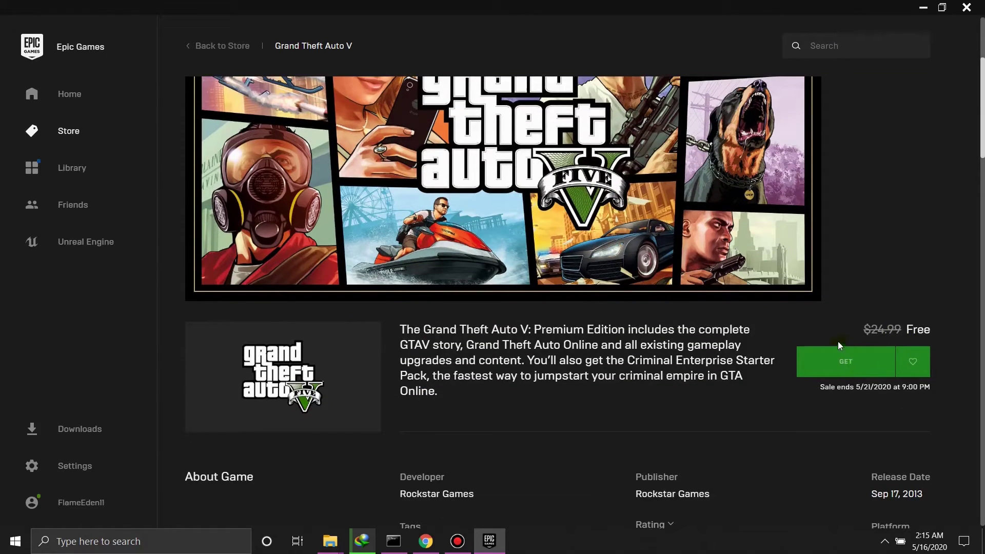
{"action": "scroll", "coordinate": [838, 340], "scroll_direction": "down", "scroll_amount": 1}
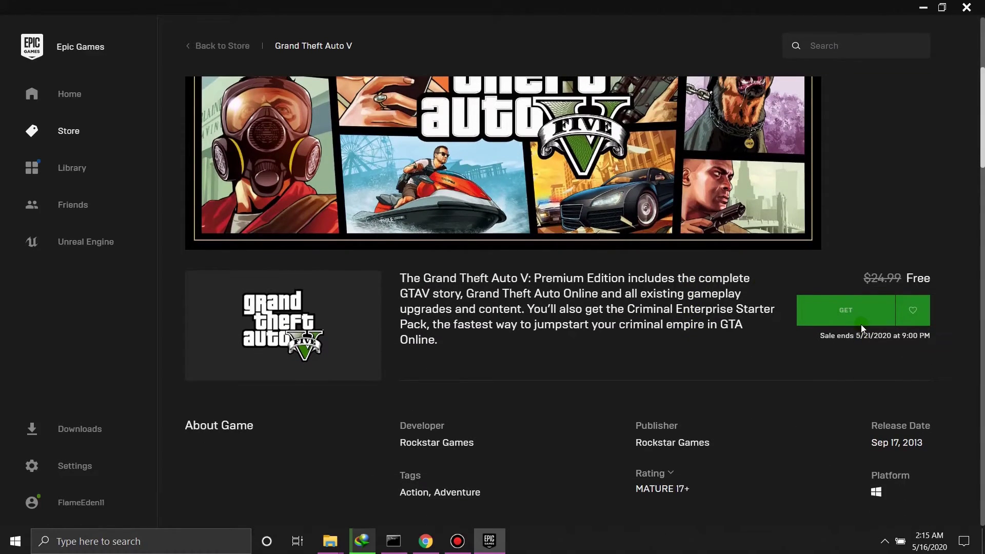
{"action": "left_click", "coordinate": [861, 324]}
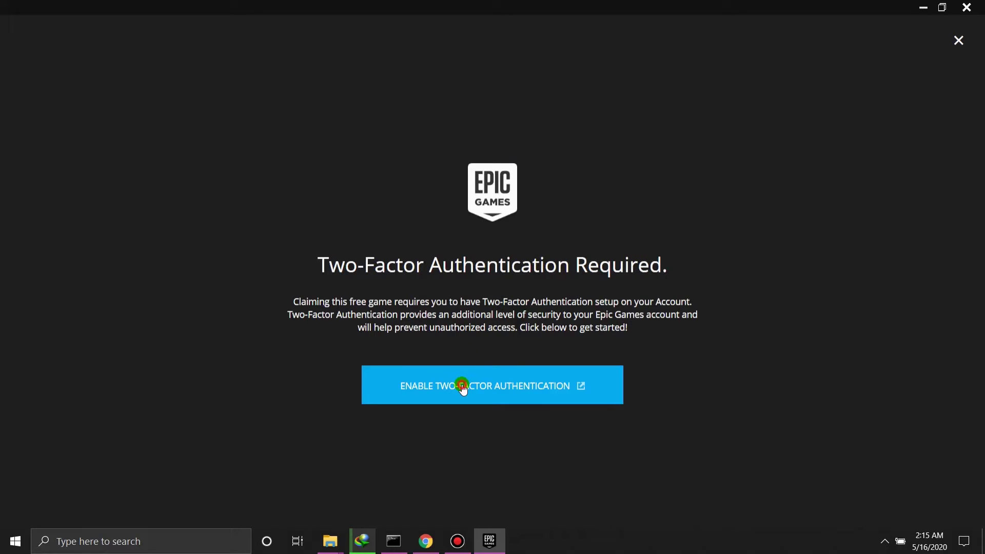
{"action": "left_click", "coordinate": [473, 373]}
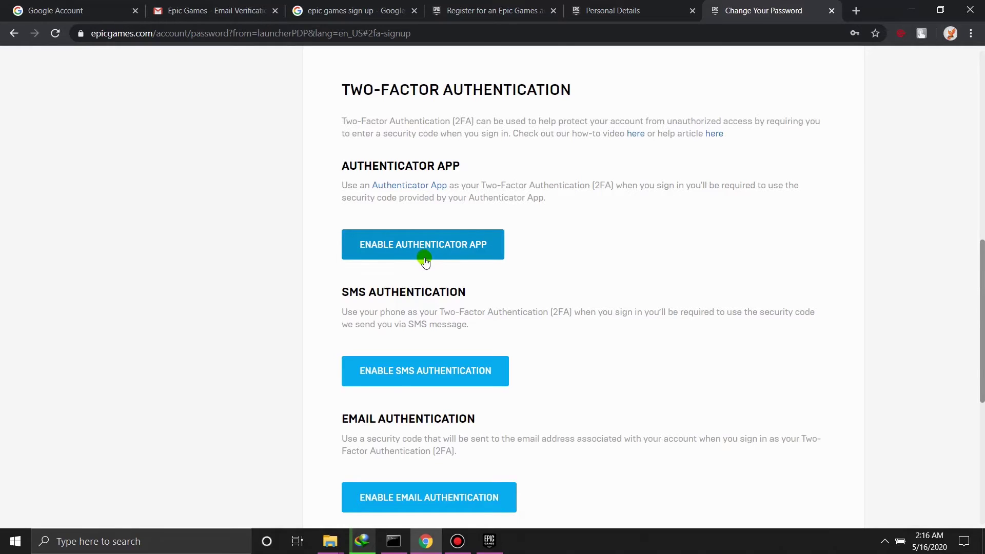
- Enable email two-factor authentication on the account and return to the launcher's $0.00 GTA V checkout
{"action": "scroll", "coordinate": [423, 318], "scroll_direction": "down", "scroll_amount": 1}
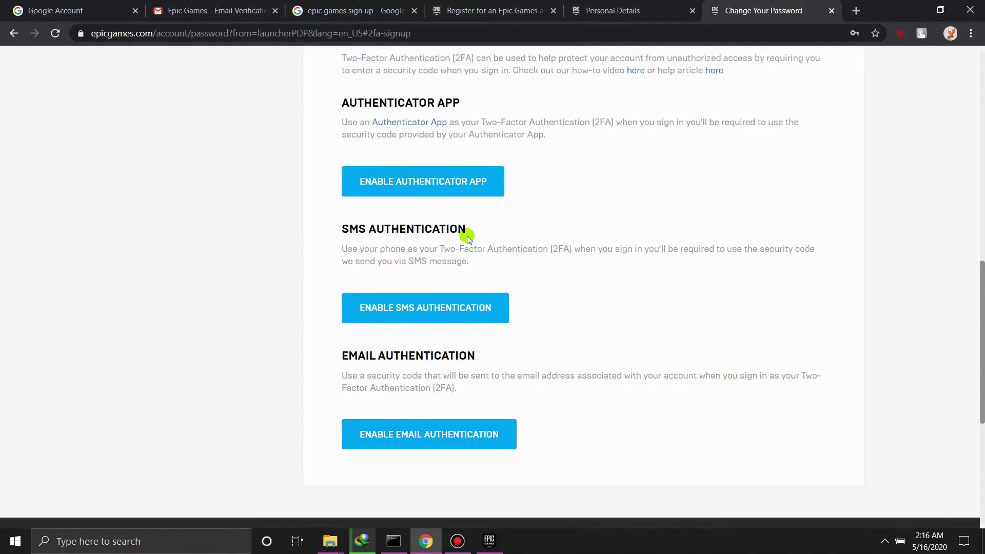
{"action": "left_click", "coordinate": [423, 442]}
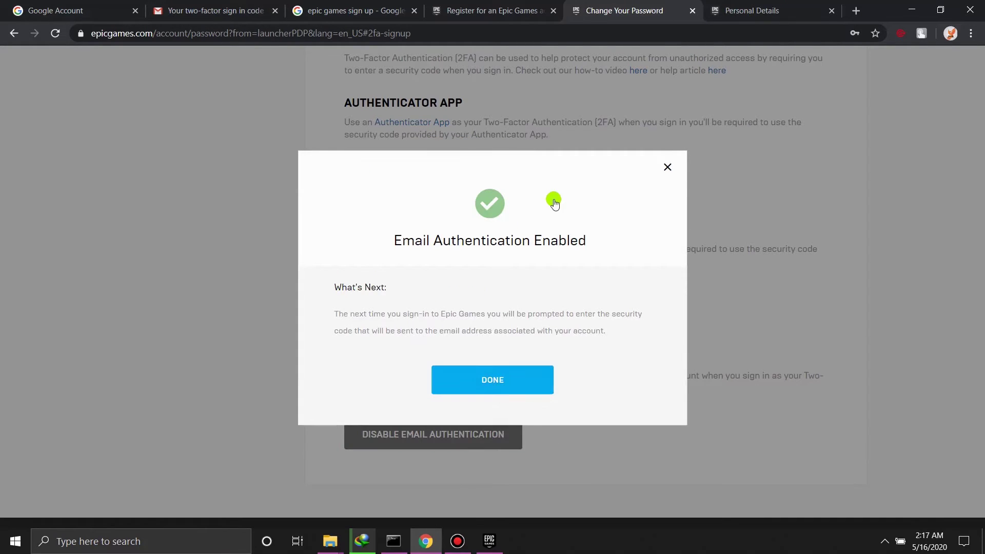
{"action": "left_click", "coordinate": [501, 380]}
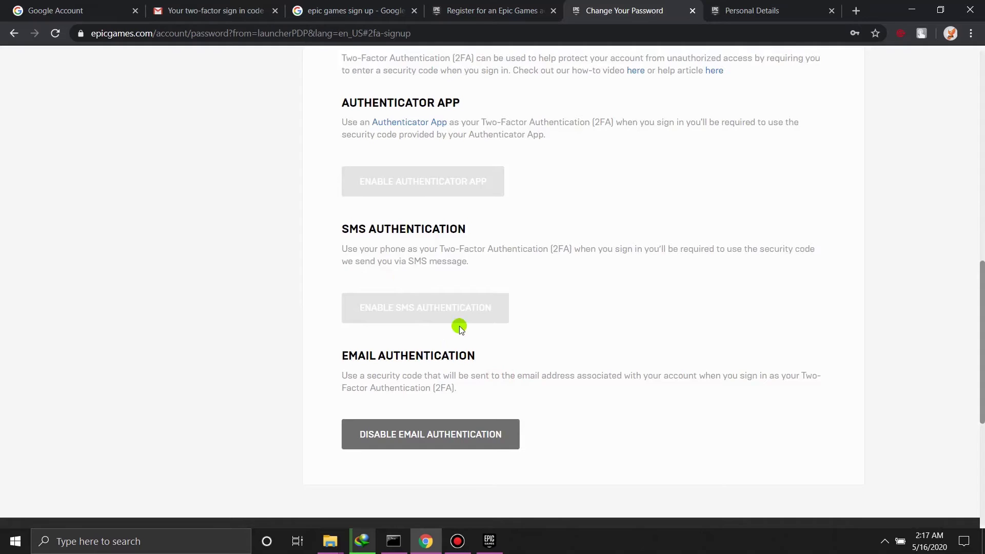
{"action": "scroll", "coordinate": [418, 307], "scroll_direction": "up", "scroll_amount": 2}
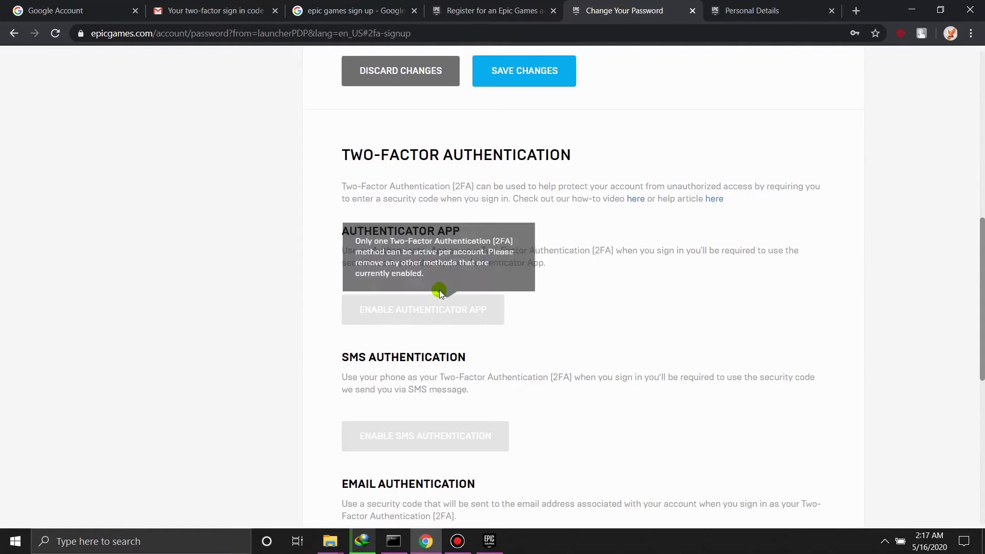
{"action": "scroll", "coordinate": [427, 395], "scroll_direction": "down", "scroll_amount": 3}
{"action": "key", "text": "alt+Tab"}
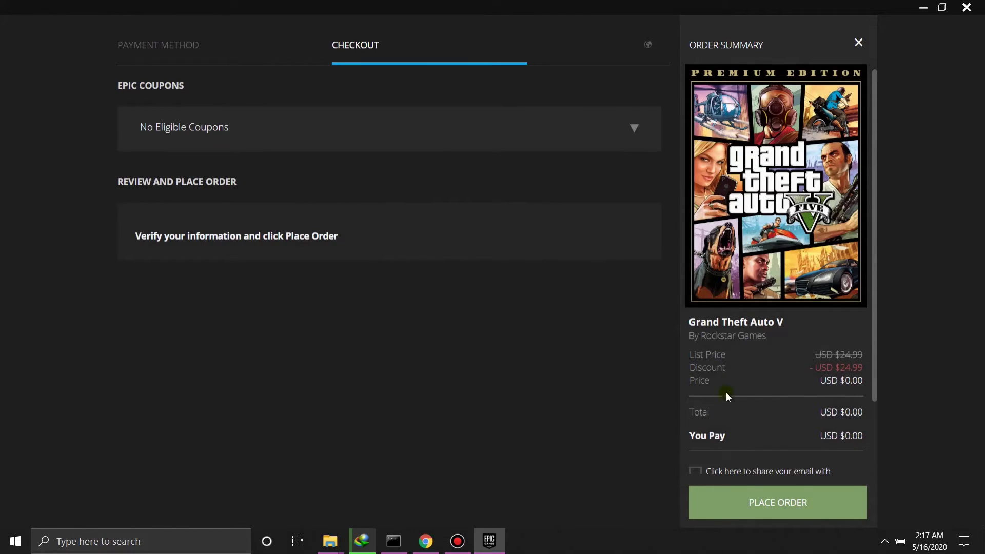
- Agree to share the email with Rockstar Games and place the $0.00 Grand Theft Auto V order
{"action": "scroll", "coordinate": [763, 423], "scroll_direction": "down", "scroll_amount": 1}
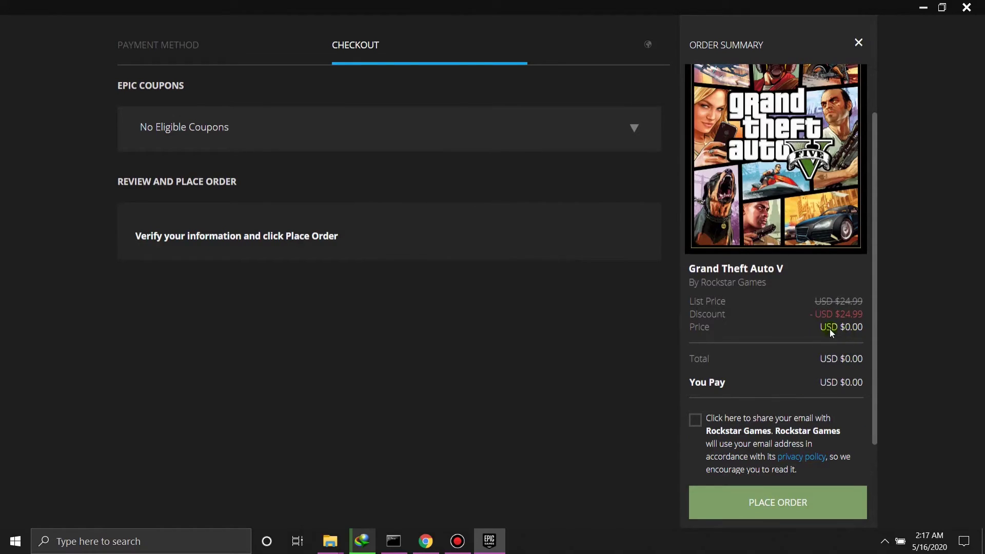
{"action": "left_click", "coordinate": [695, 421]}
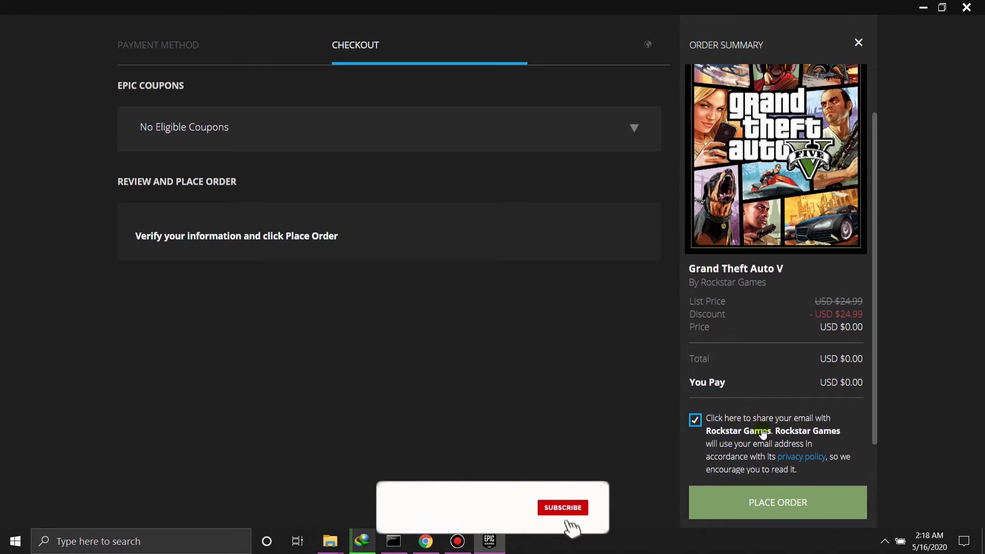
{"action": "scroll", "coordinate": [763, 436], "scroll_direction": "down", "scroll_amount": 1}
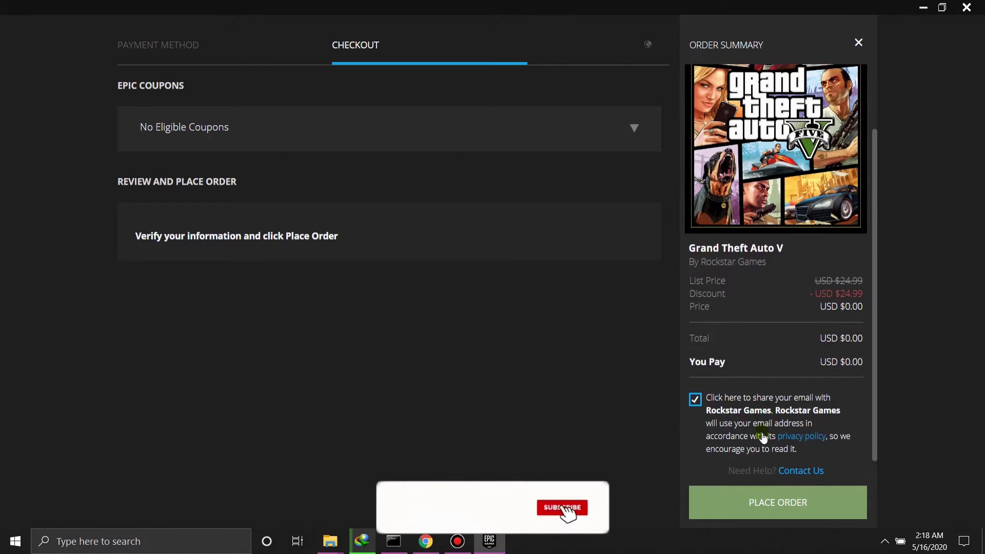
{"action": "left_click", "coordinate": [766, 500]}
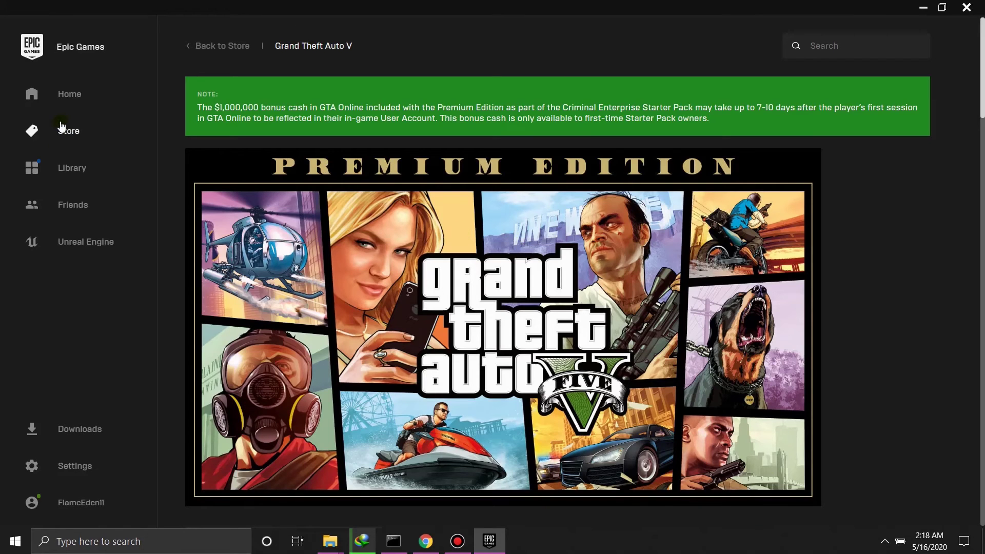
- Open Grand Theft Auto V from the Library, dismiss the coupon notice, choose Install Now, then return to Library
{"action": "left_click", "coordinate": [72, 172]}
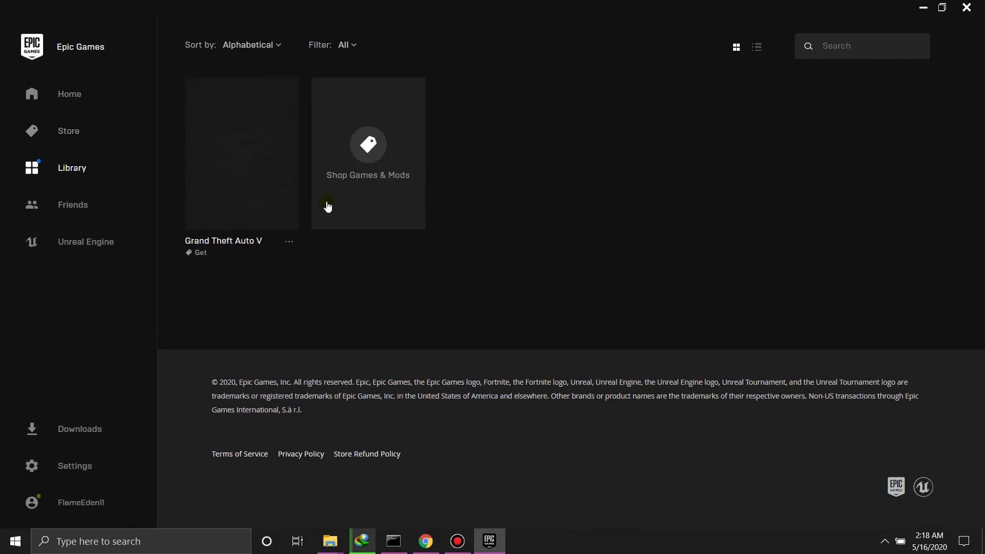
{"action": "left_click", "coordinate": [220, 193]}
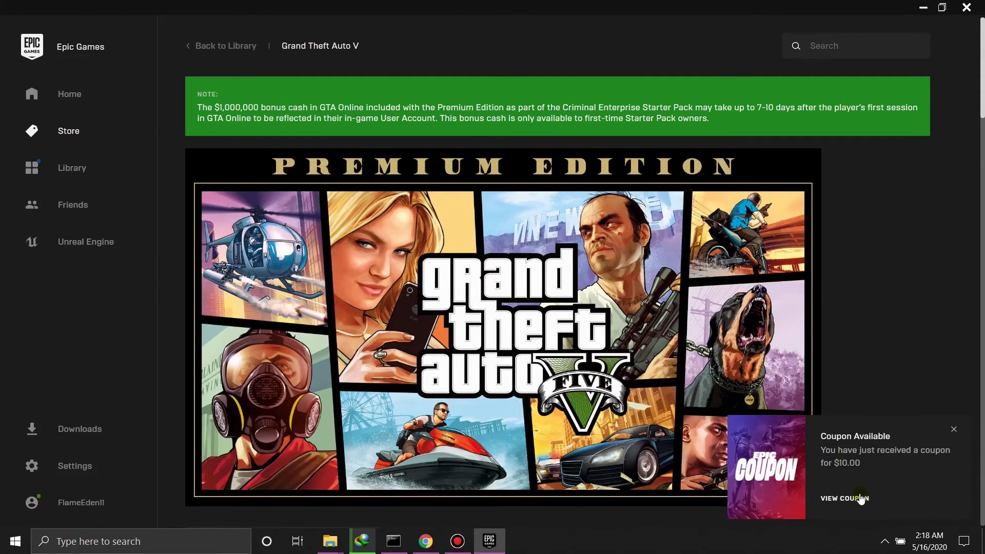
{"action": "left_click", "coordinate": [954, 431]}
{"action": "scroll", "coordinate": [459, 304], "scroll_direction": "down", "scroll_amount": 3}
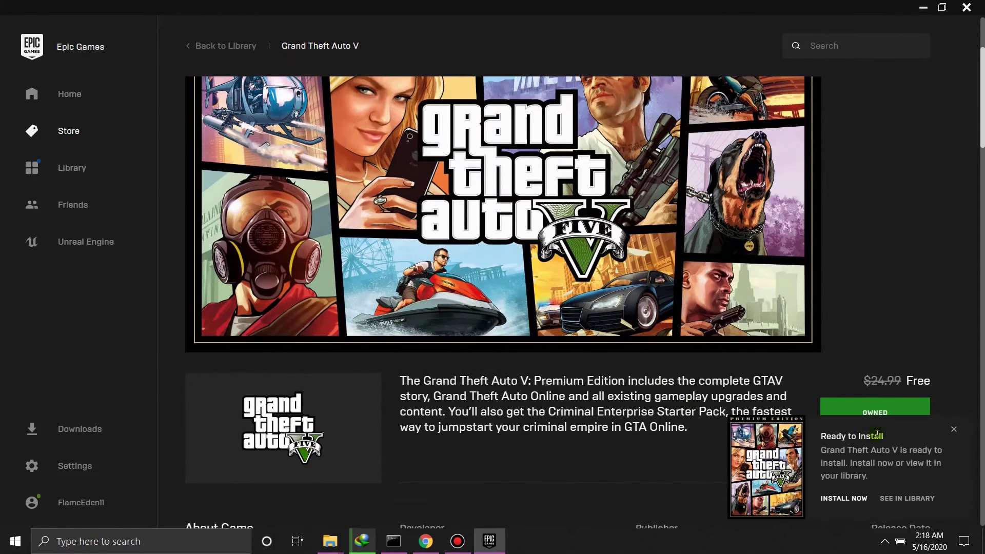
{"action": "left_click", "coordinate": [852, 498]}
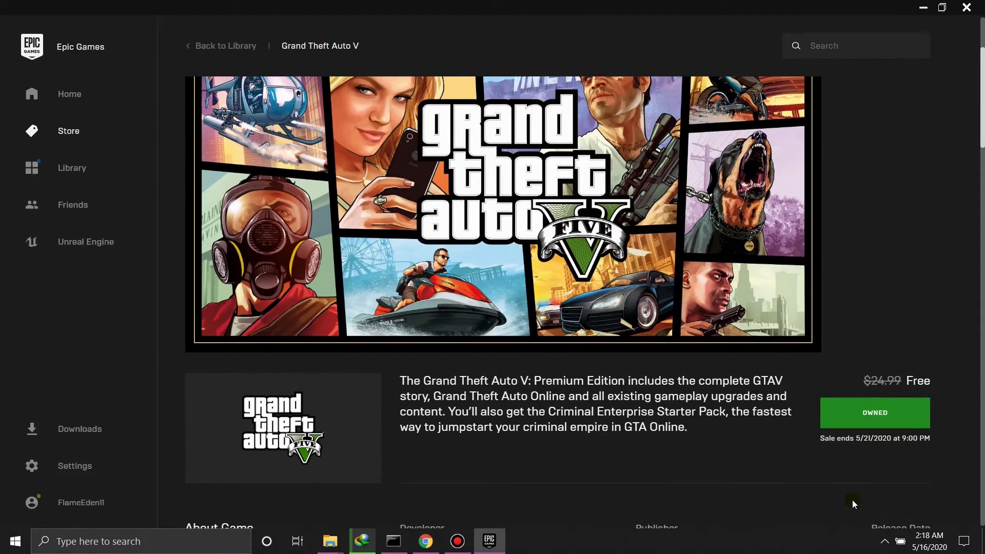
{"action": "left_click", "coordinate": [19, 158]}
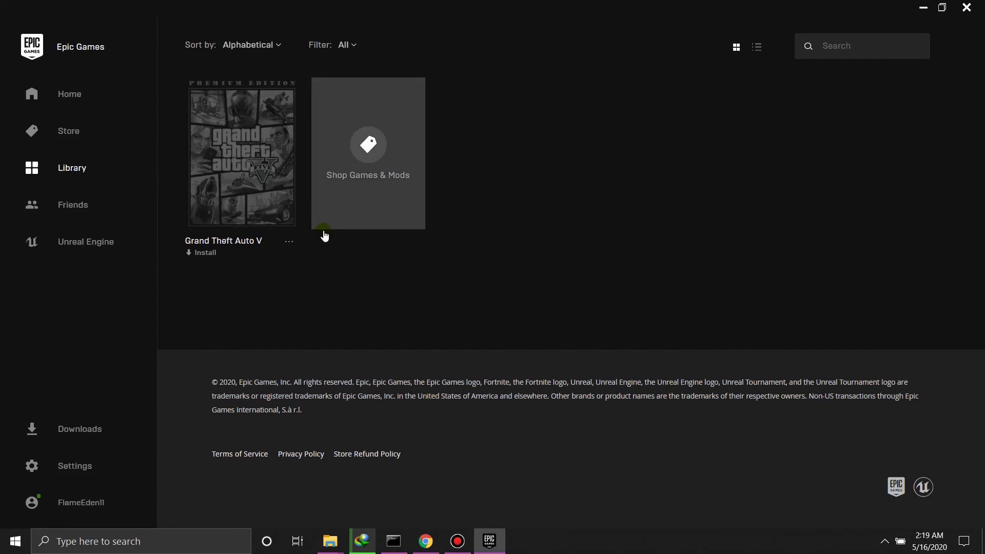
- Install Grand Theft Auto V to E:\GTA V, keeping Auto-Update and Create Shortcut enabled
{"action": "left_click", "coordinate": [255, 180]}
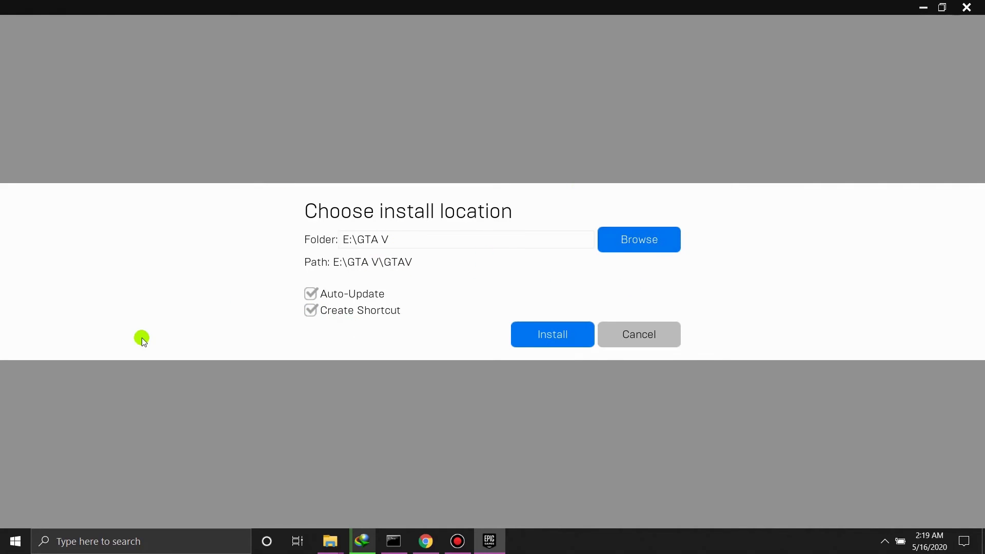
{"action": "left_click", "coordinate": [645, 234]}
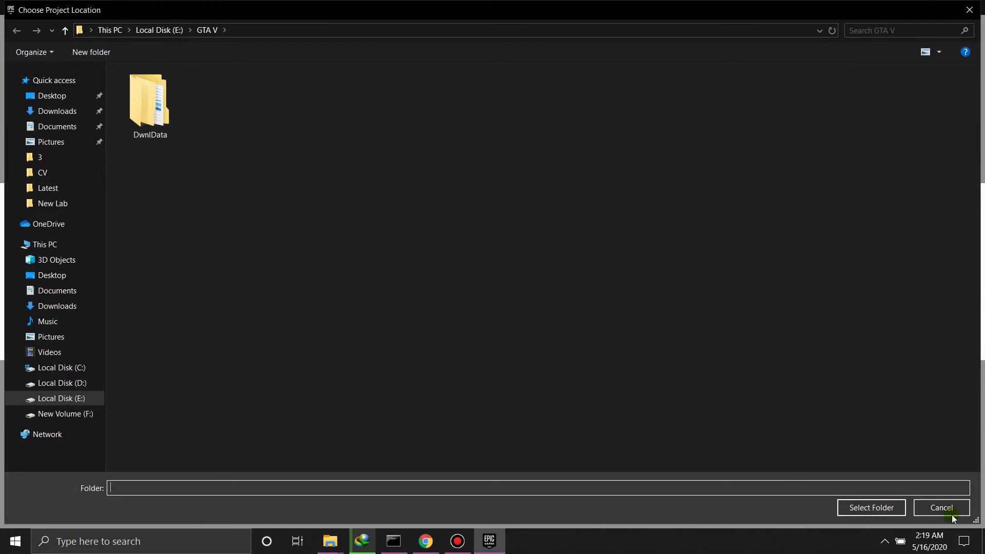
{"action": "left_click", "coordinate": [946, 508]}
{"action": "left_click", "coordinate": [569, 340]}
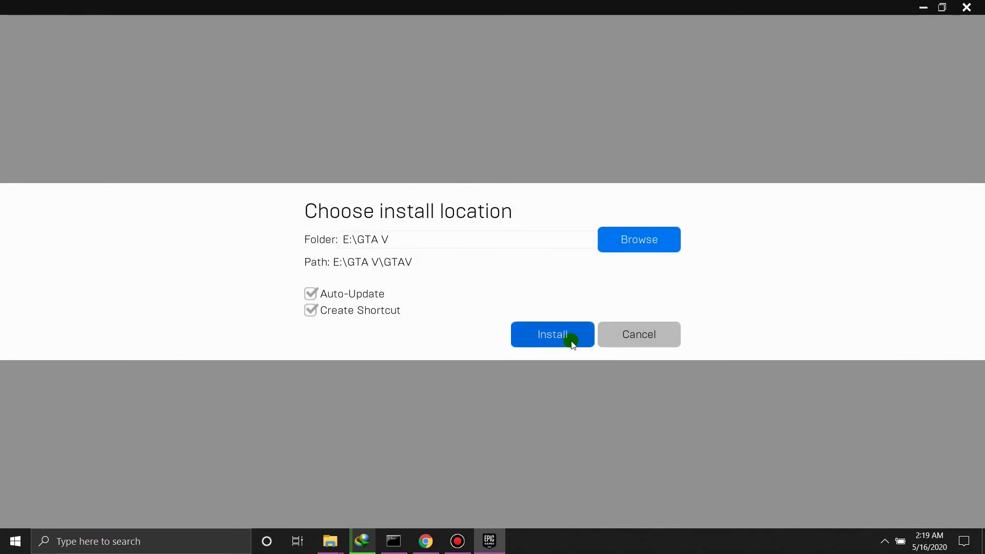